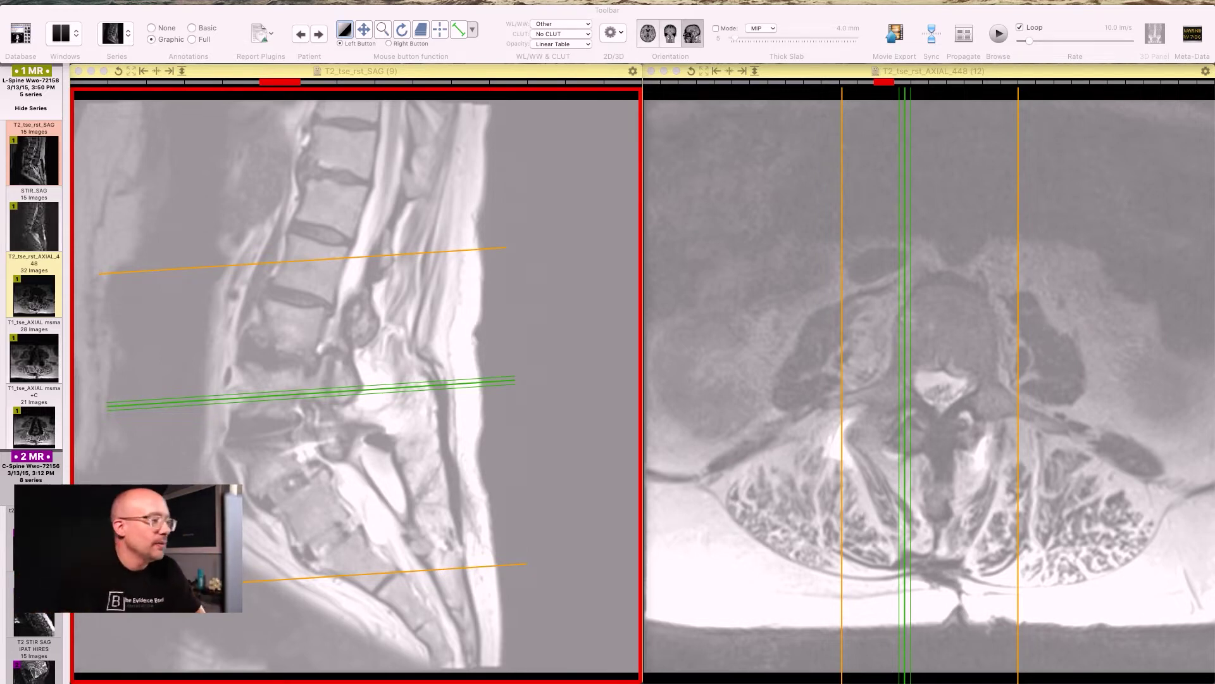
Step: Step the sagittal T2 series forward toward the near-midline spinal canal slice
{"action": "scroll", "coordinate": [357, 379], "scroll_direction": "down", "scroll_amount": 2}
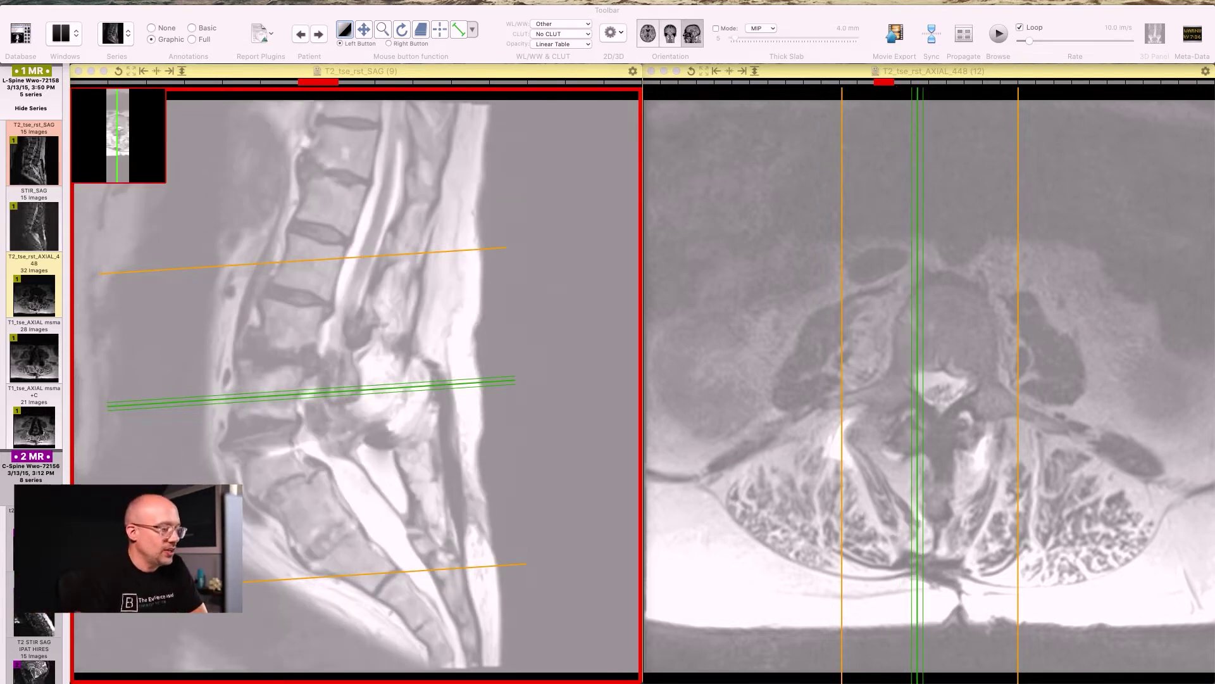
{"action": "scroll", "coordinate": [356, 380], "scroll_direction": "down", "scroll_amount": 1}
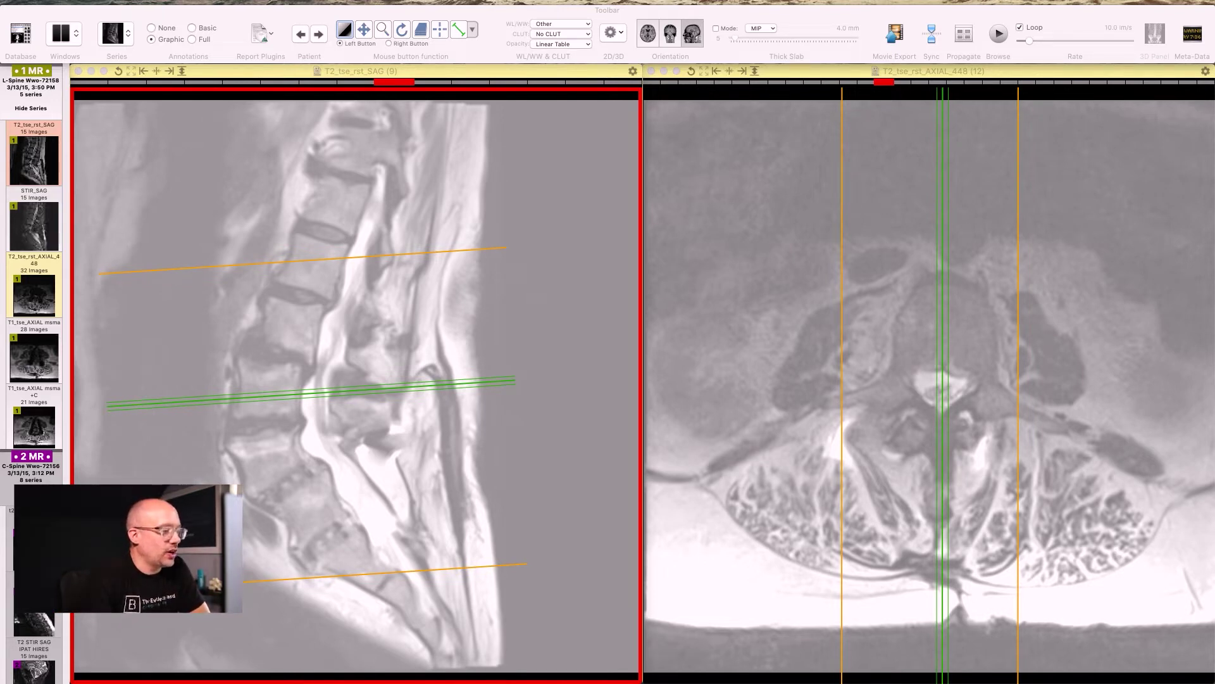
Step: Make the sagittal T2 series (image 9) the active viewer
{"action": "left_click", "coordinate": [415, 168]}
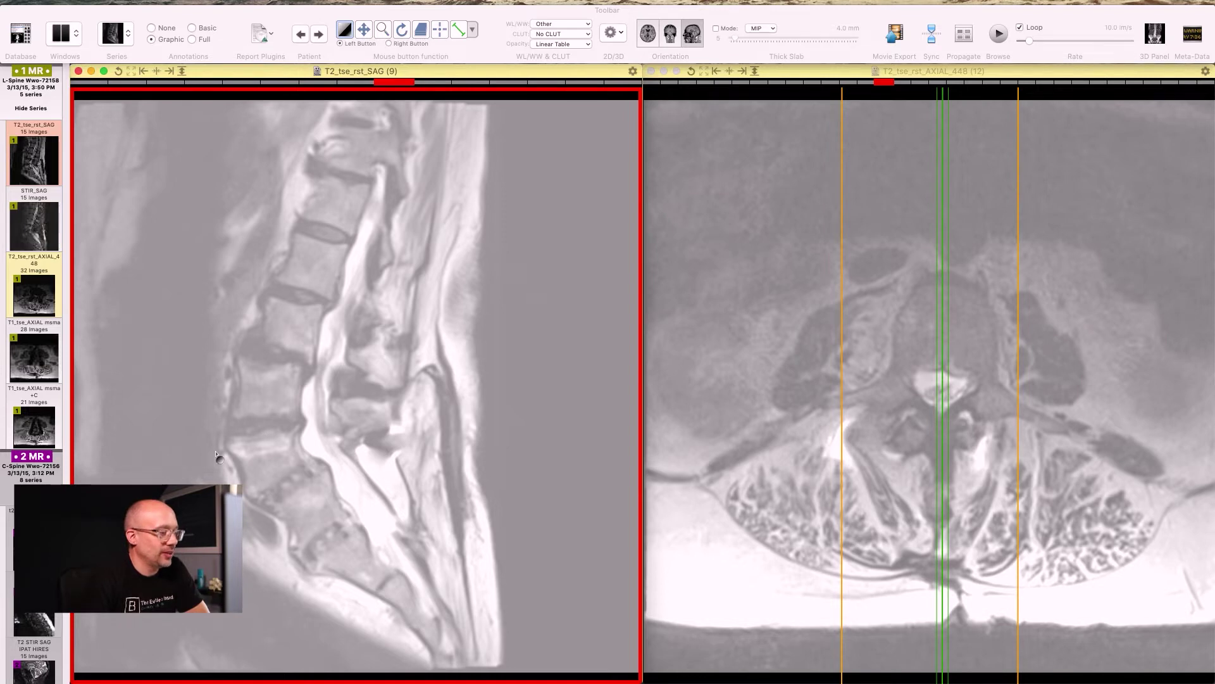
{"action": "scroll", "coordinate": [216, 454], "scroll_direction": "down", "scroll_amount": 3}
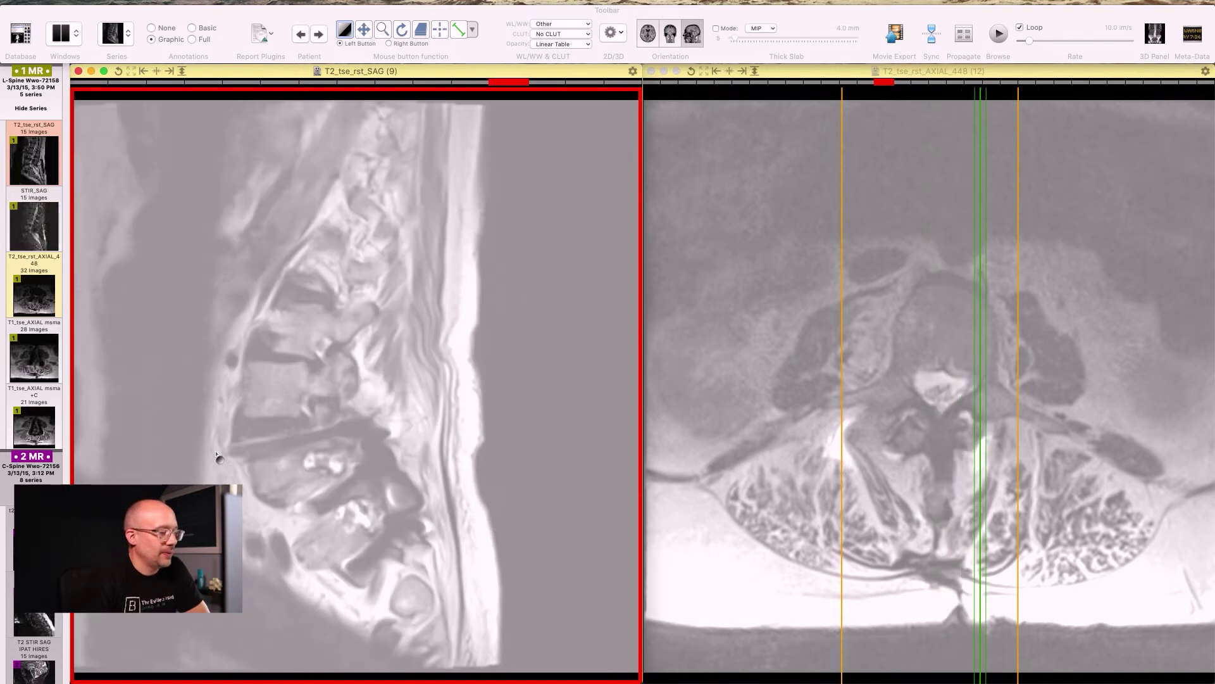
Step: Scroll the sagittal series back and forth, settling on a lateral parasagittal slice right of the canal
{"action": "scroll", "coordinate": [216, 455], "scroll_direction": "down", "scroll_amount": 1}
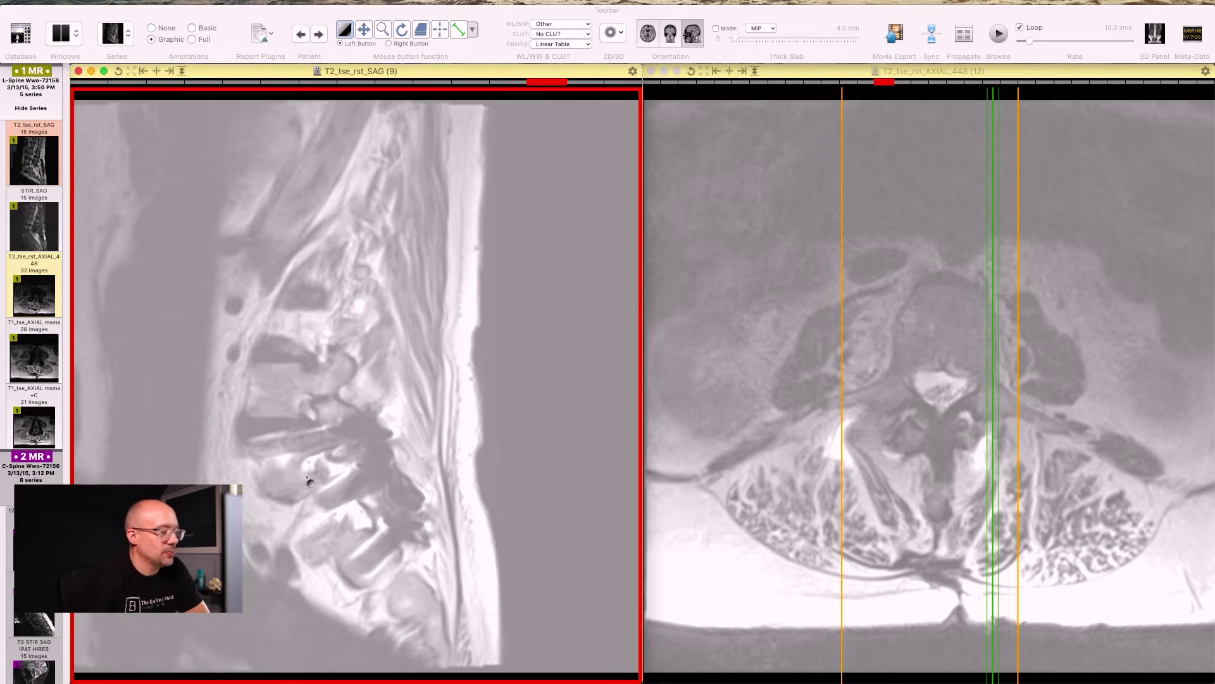
{"action": "scroll", "coordinate": [314, 484], "scroll_direction": "up", "scroll_amount": 2}
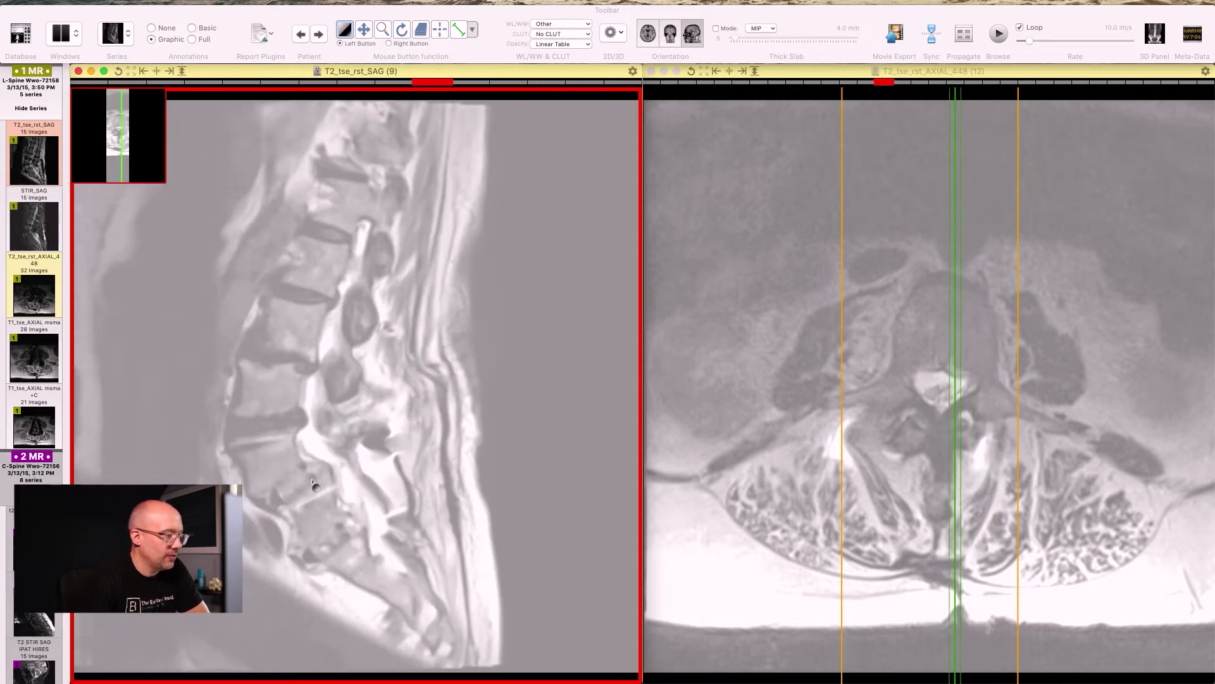
{"action": "scroll", "coordinate": [297, 466], "scroll_direction": "up", "scroll_amount": 2}
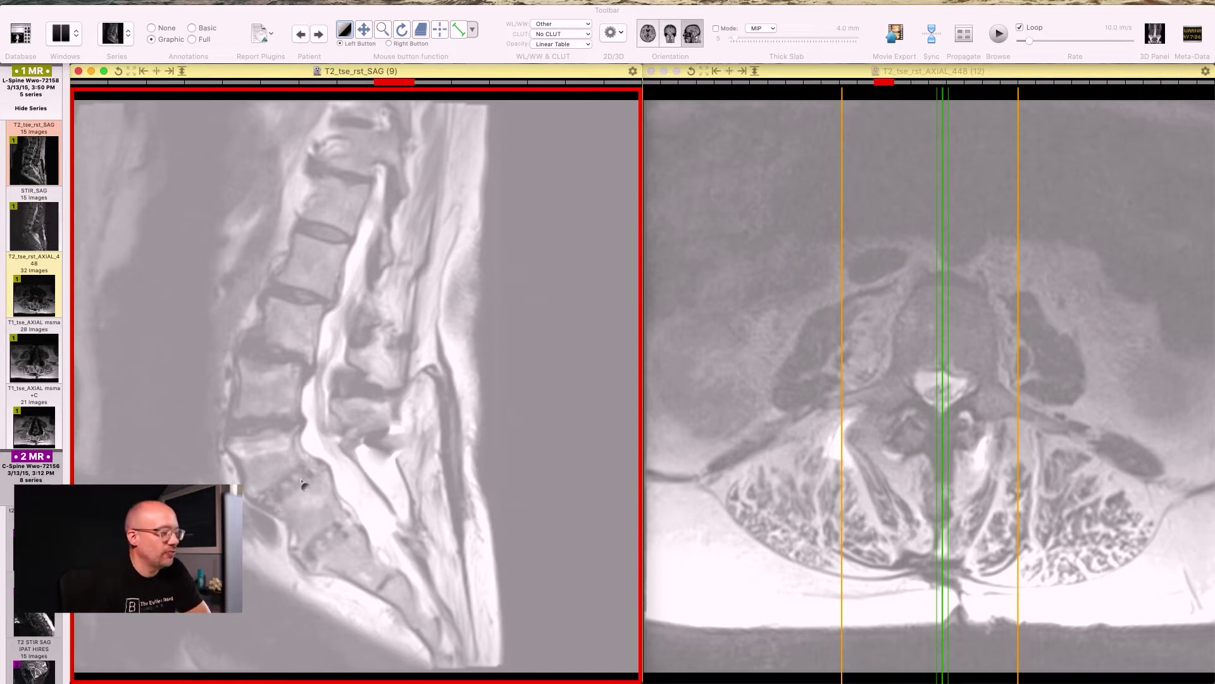
{"action": "scroll", "coordinate": [326, 538], "scroll_direction": "down", "scroll_amount": 3}
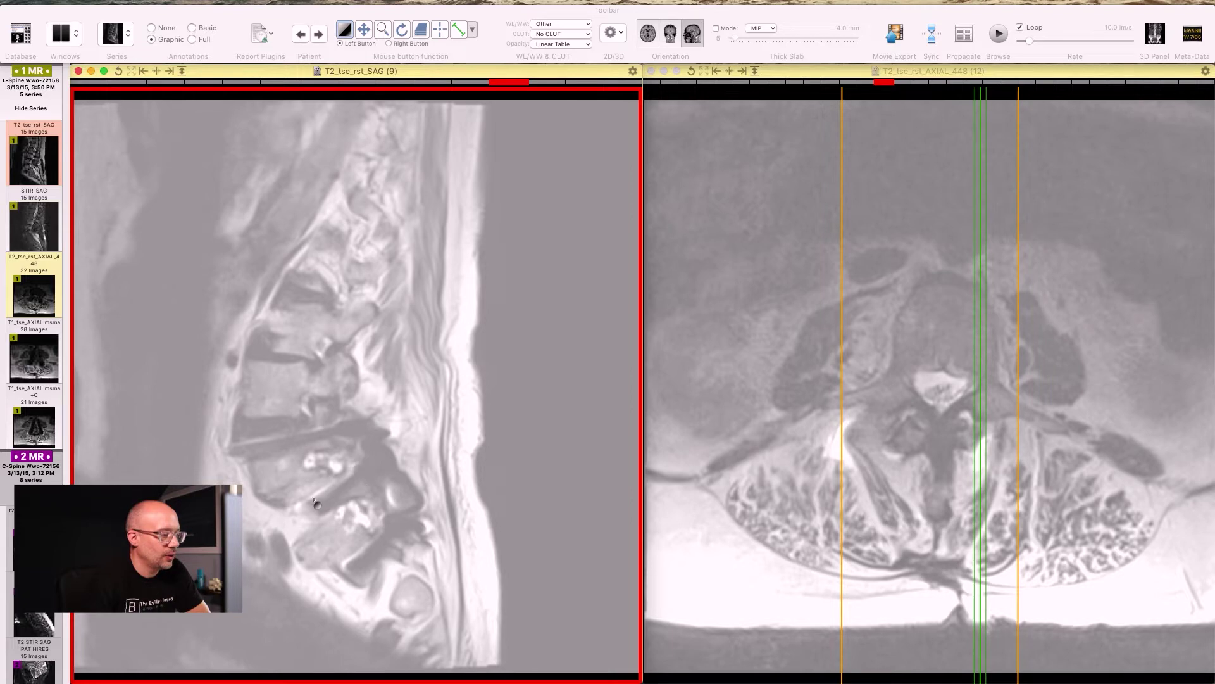
{"action": "scroll", "coordinate": [335, 514], "scroll_direction": "up", "scroll_amount": 2}
{"action": "scroll", "coordinate": [335, 514], "scroll_direction": "up", "scroll_amount": 1}
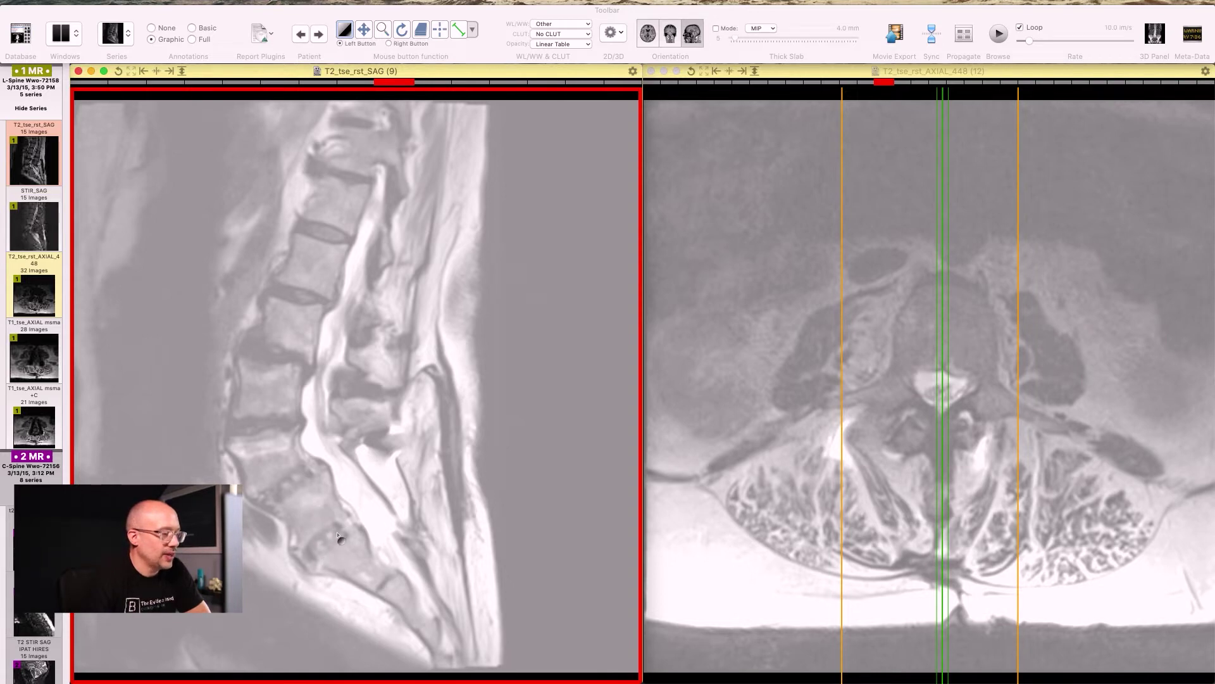
{"action": "scroll", "coordinate": [310, 508], "scroll_direction": "down", "scroll_amount": 3}
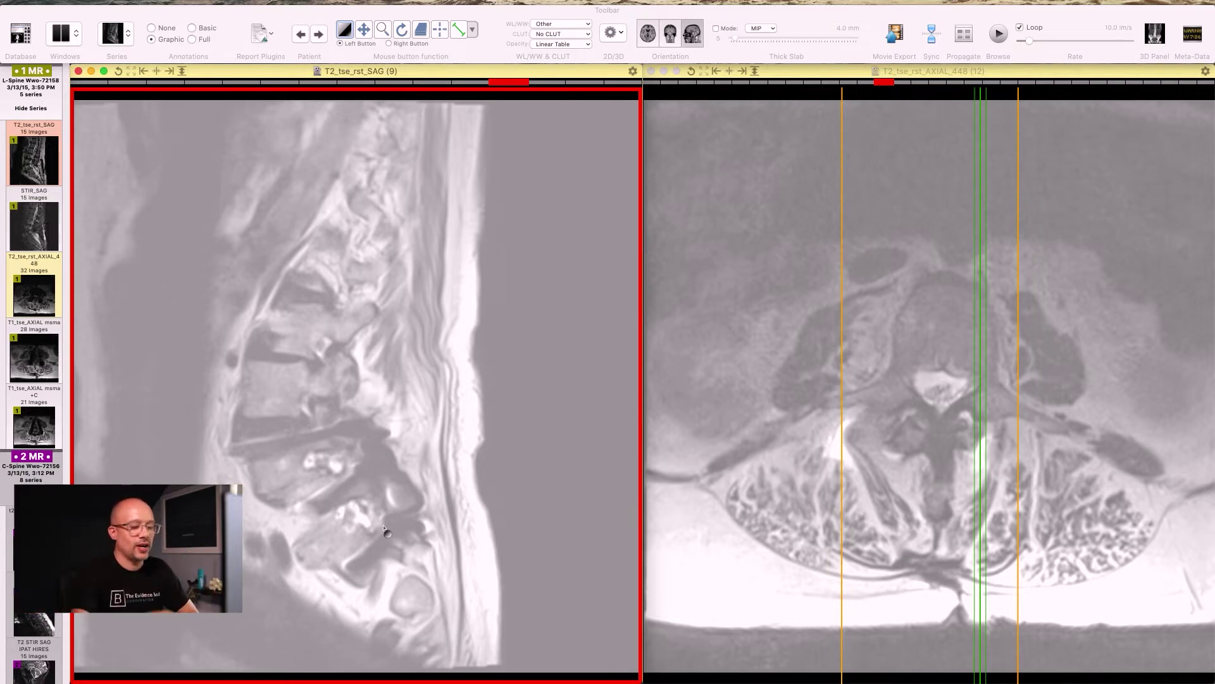
Step: Return the sagittal view to the midline canal slice and make the axial series active
{"action": "scroll", "coordinate": [340, 529], "scroll_direction": "up", "scroll_amount": 4}
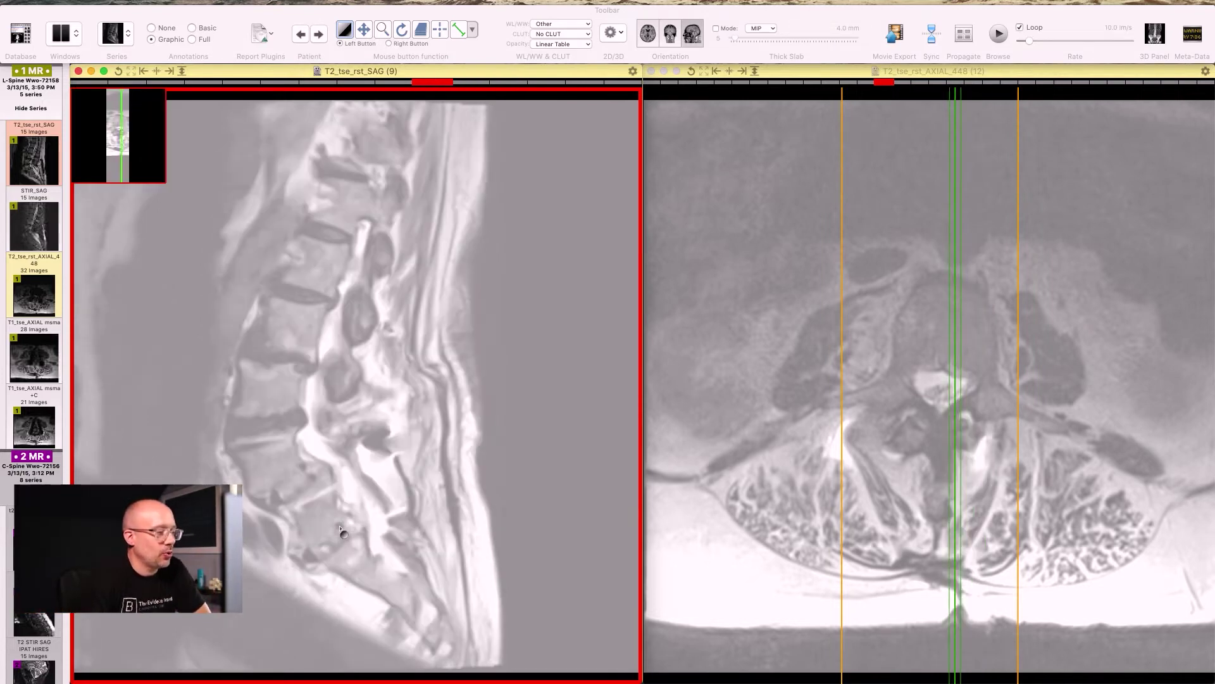
{"action": "scroll", "coordinate": [340, 529], "scroll_direction": "up", "scroll_amount": 3}
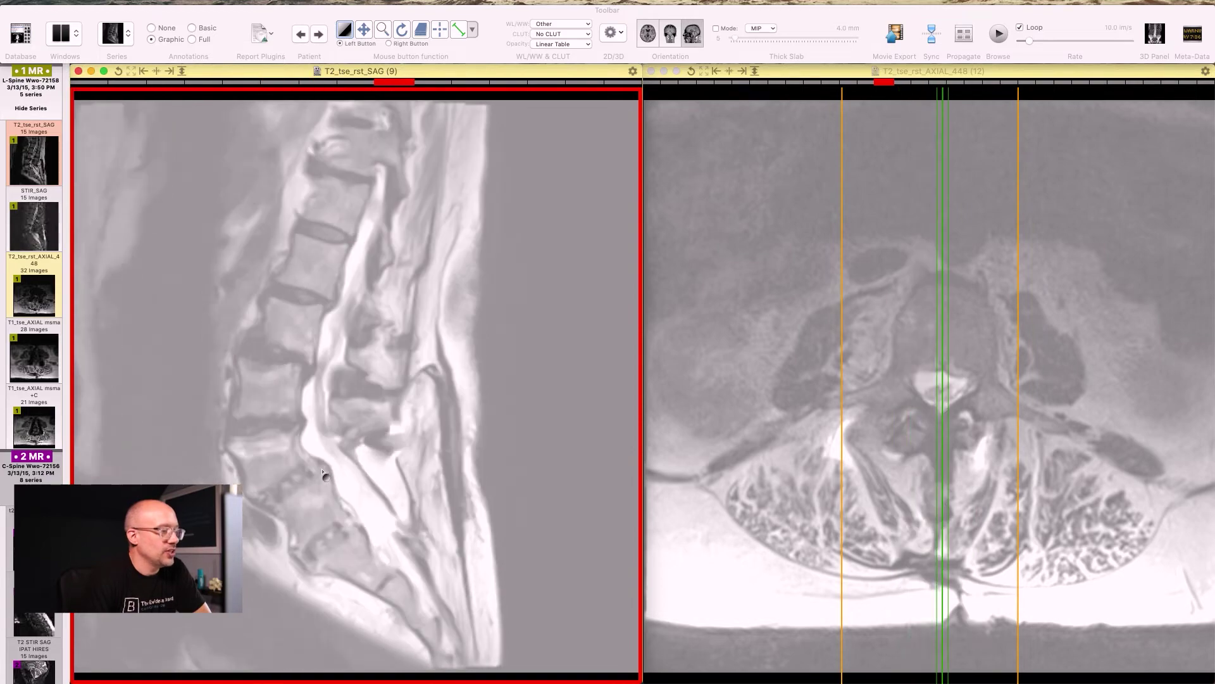
{"action": "scroll", "coordinate": [323, 473], "scroll_direction": "down", "scroll_amount": 8}
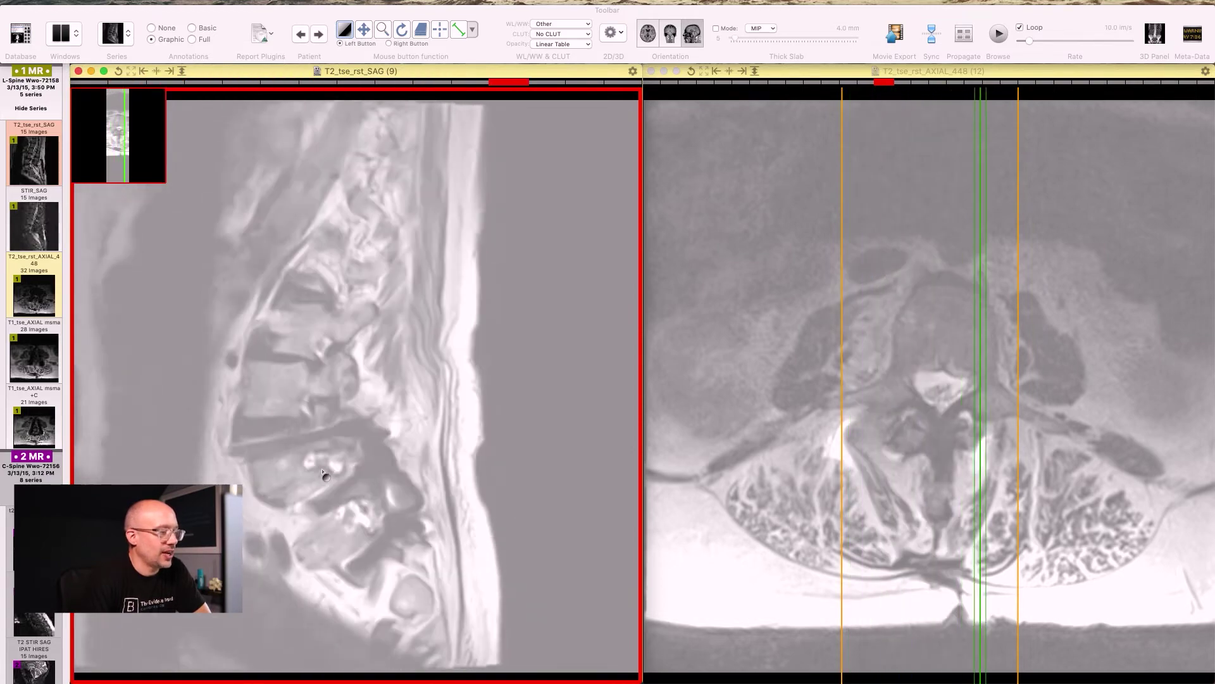
{"action": "scroll", "coordinate": [323, 473], "scroll_direction": "up", "scroll_amount": 2}
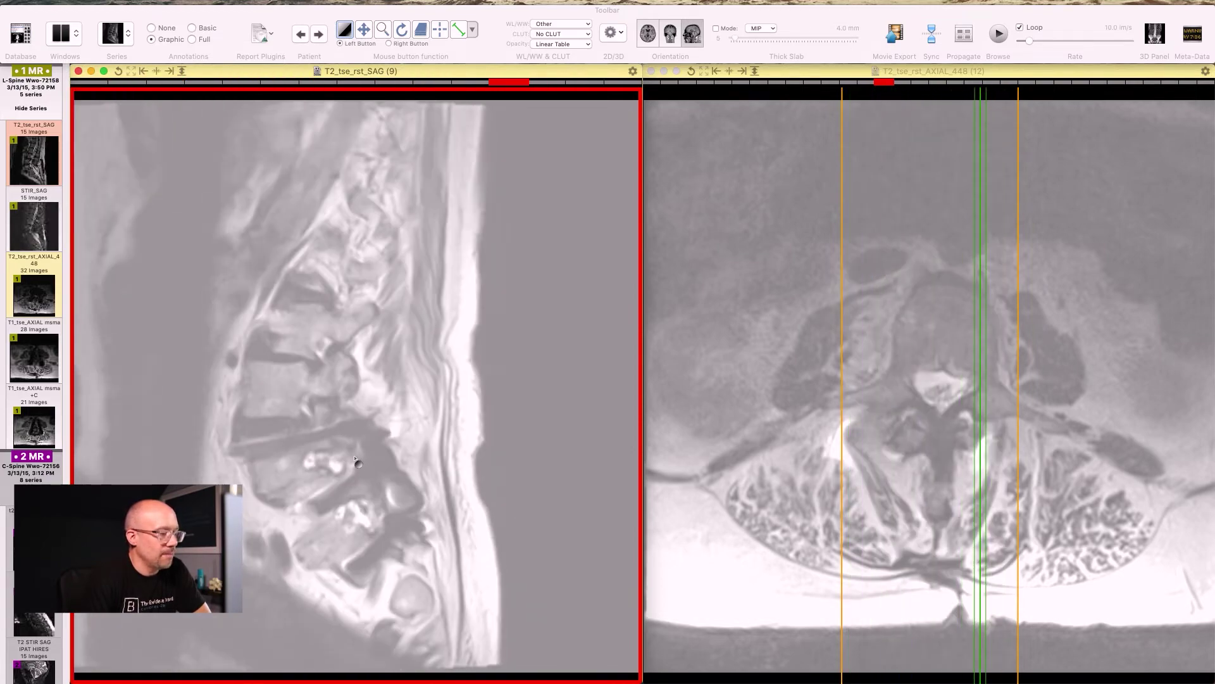
{"action": "scroll", "coordinate": [359, 504], "scroll_direction": "up", "scroll_amount": 4}
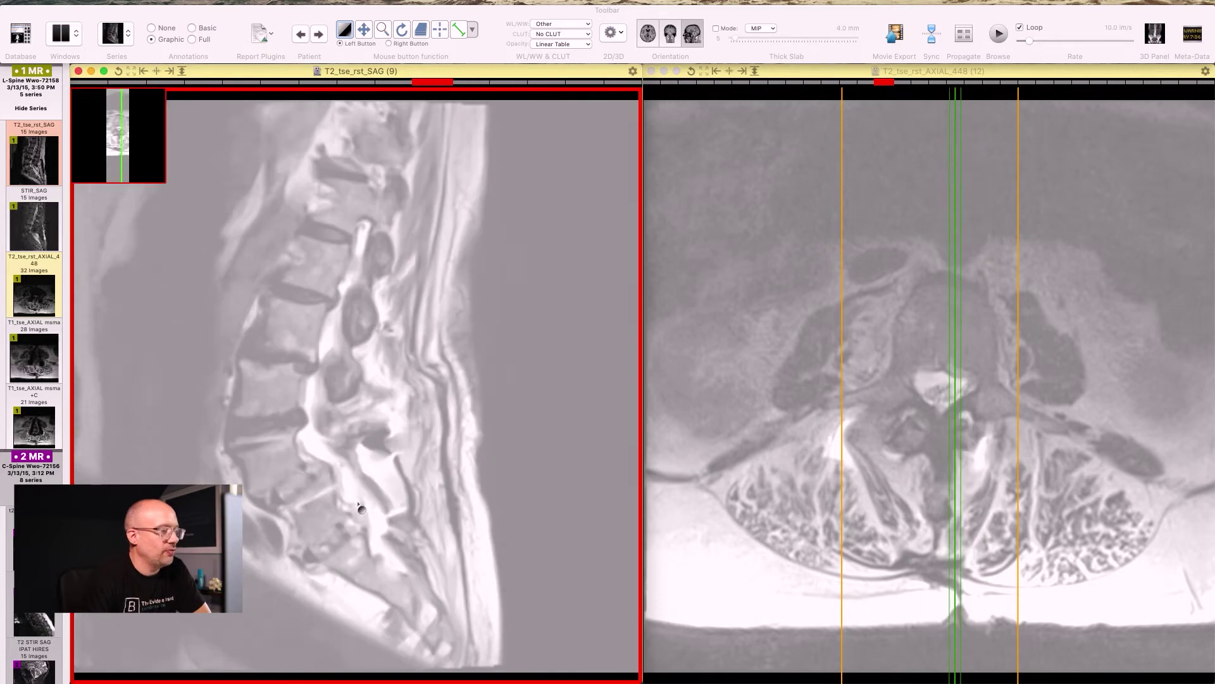
{"action": "scroll", "coordinate": [358, 503], "scroll_direction": "down", "scroll_amount": 1}
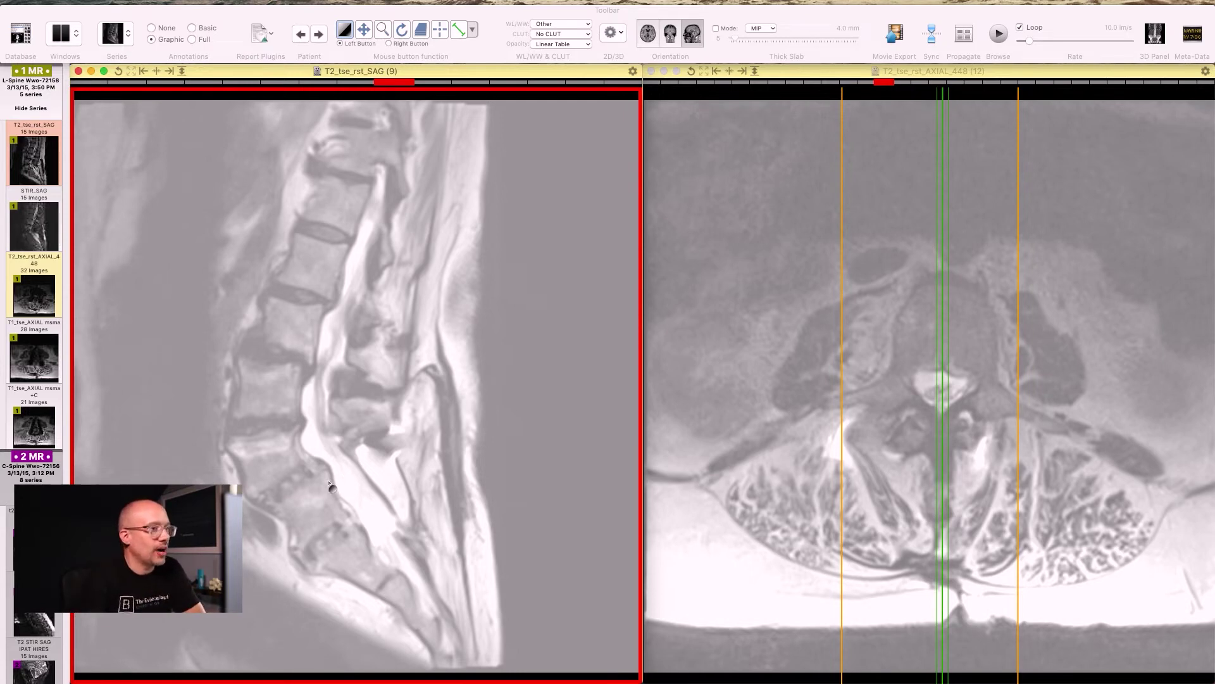
{"action": "scroll", "coordinate": [332, 488], "scroll_direction": "down", "scroll_amount": 3}
{"action": "scroll", "coordinate": [342, 486], "scroll_direction": "up", "scroll_amount": 3}
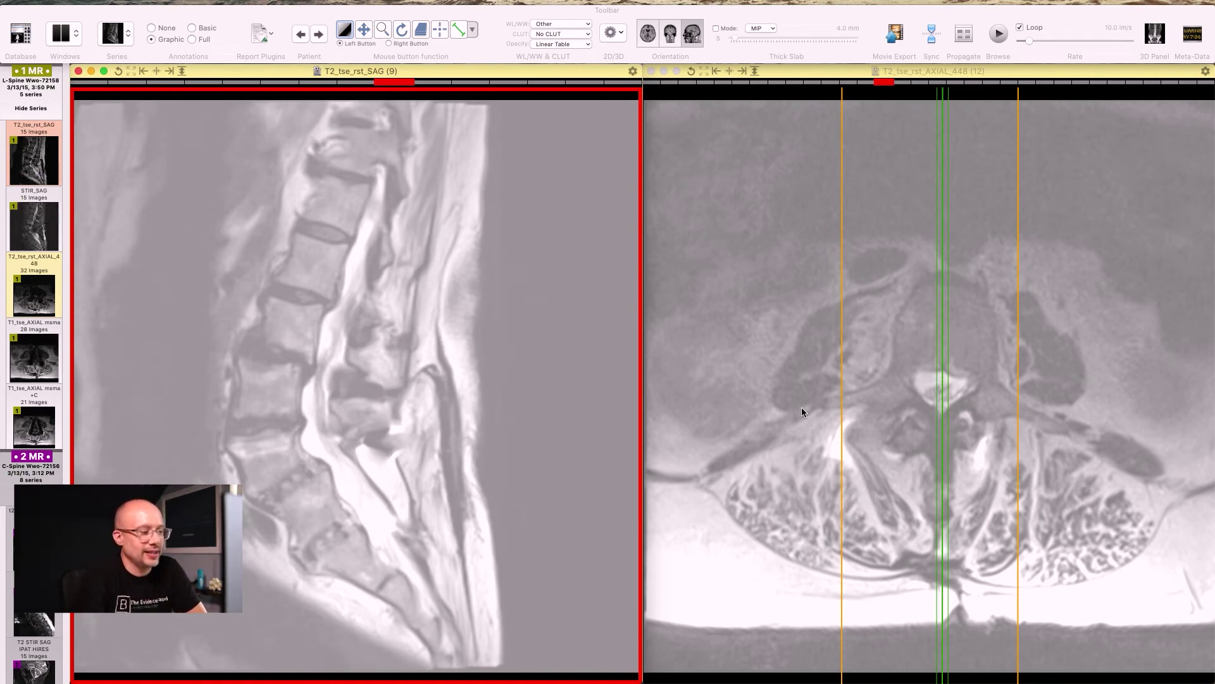
{"action": "left_click", "coordinate": [836, 298]}
Step: Move the axial series caudally to a low sacral slice near the lumbosacral junction
{"action": "scroll", "coordinate": [836, 300], "scroll_direction": "down", "scroll_amount": 5}
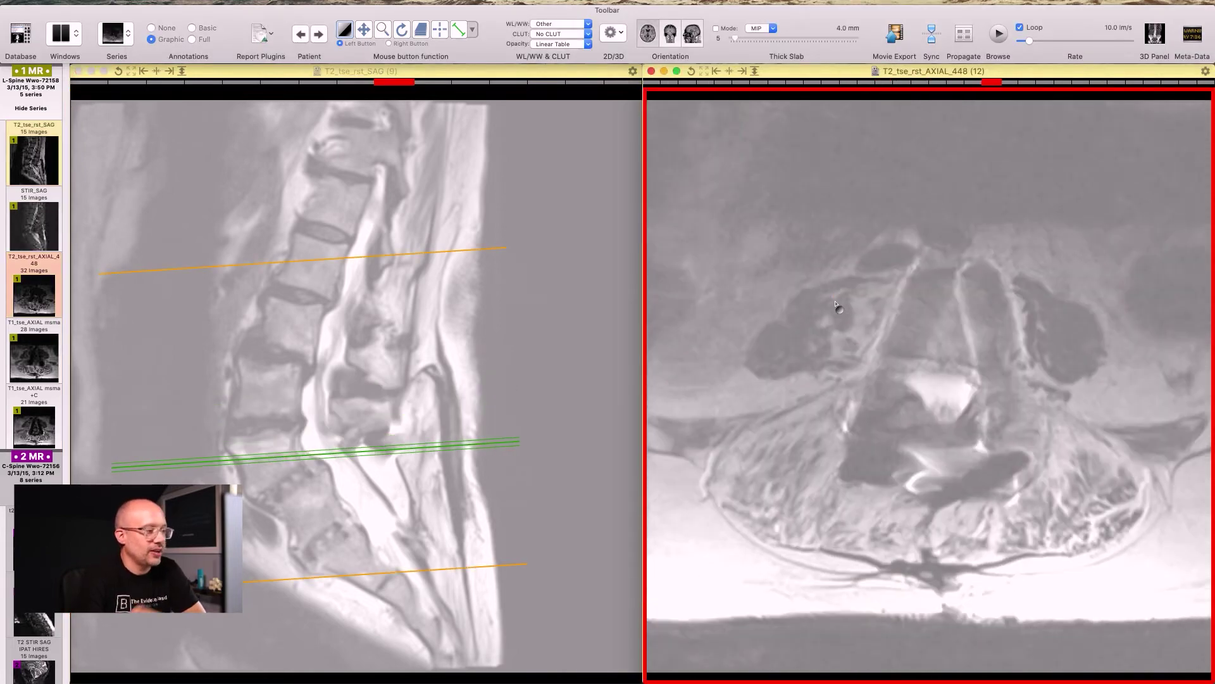
{"action": "scroll", "coordinate": [835, 303], "scroll_direction": "down", "scroll_amount": 6}
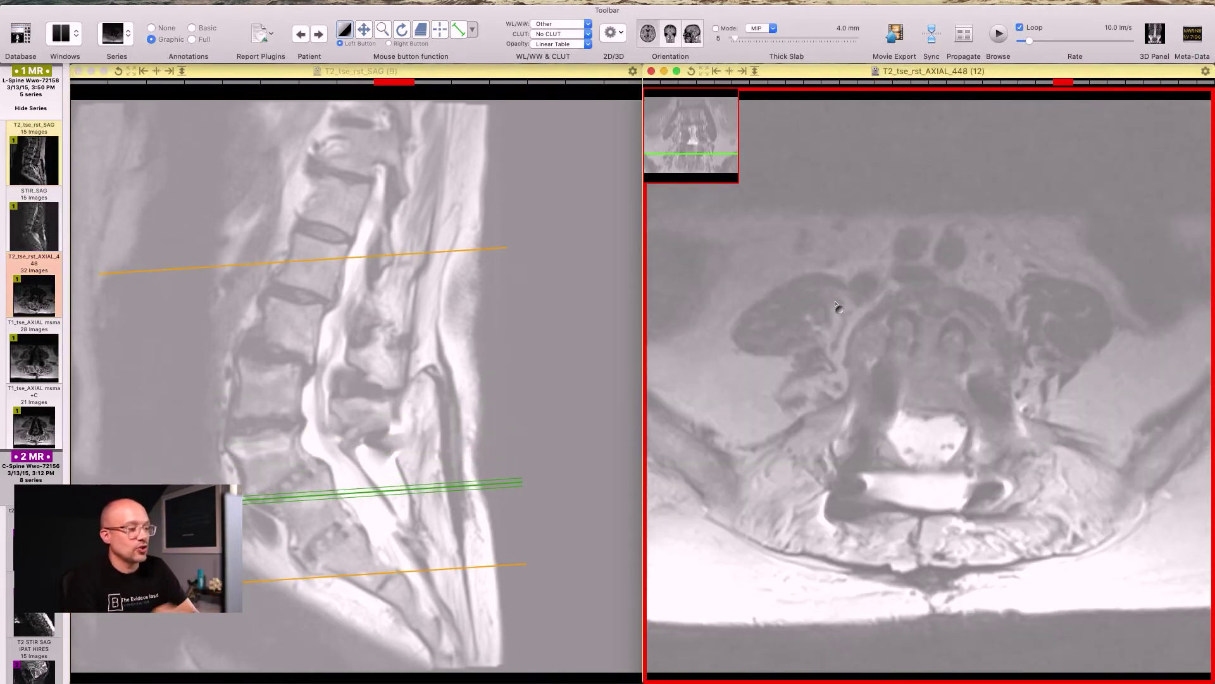
{"action": "scroll", "coordinate": [835, 304], "scroll_direction": "down", "scroll_amount": 1}
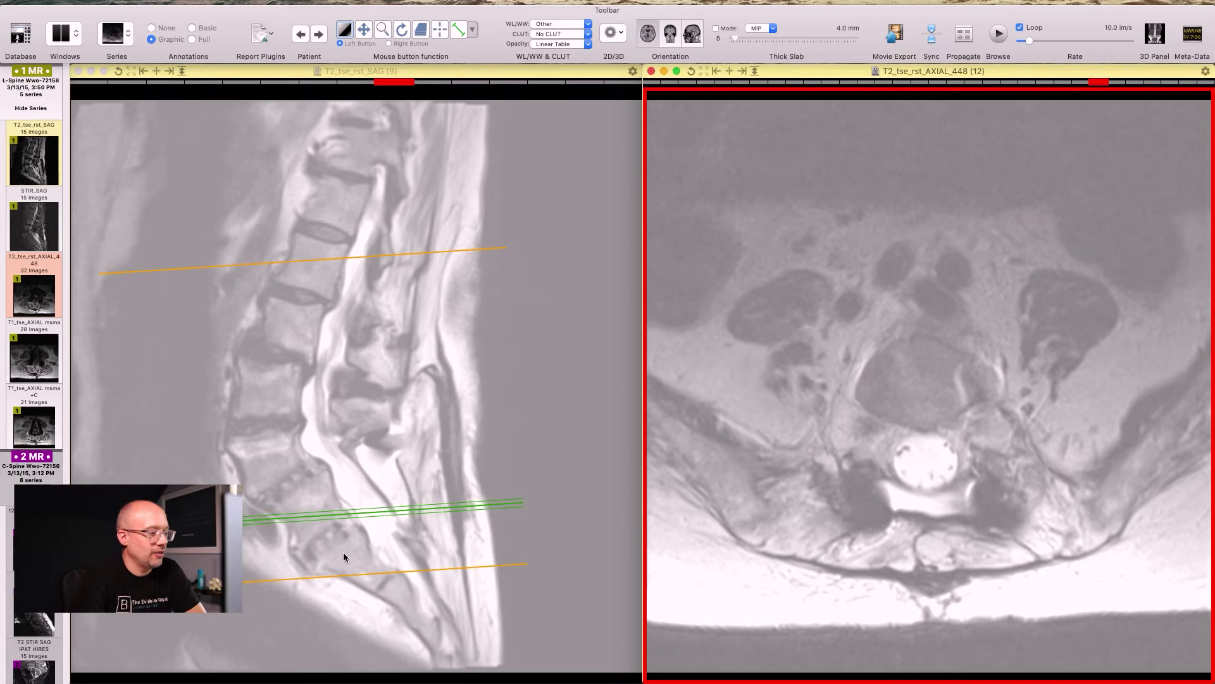
{"action": "scroll", "coordinate": [741, 429], "scroll_direction": "down", "scroll_amount": 1}
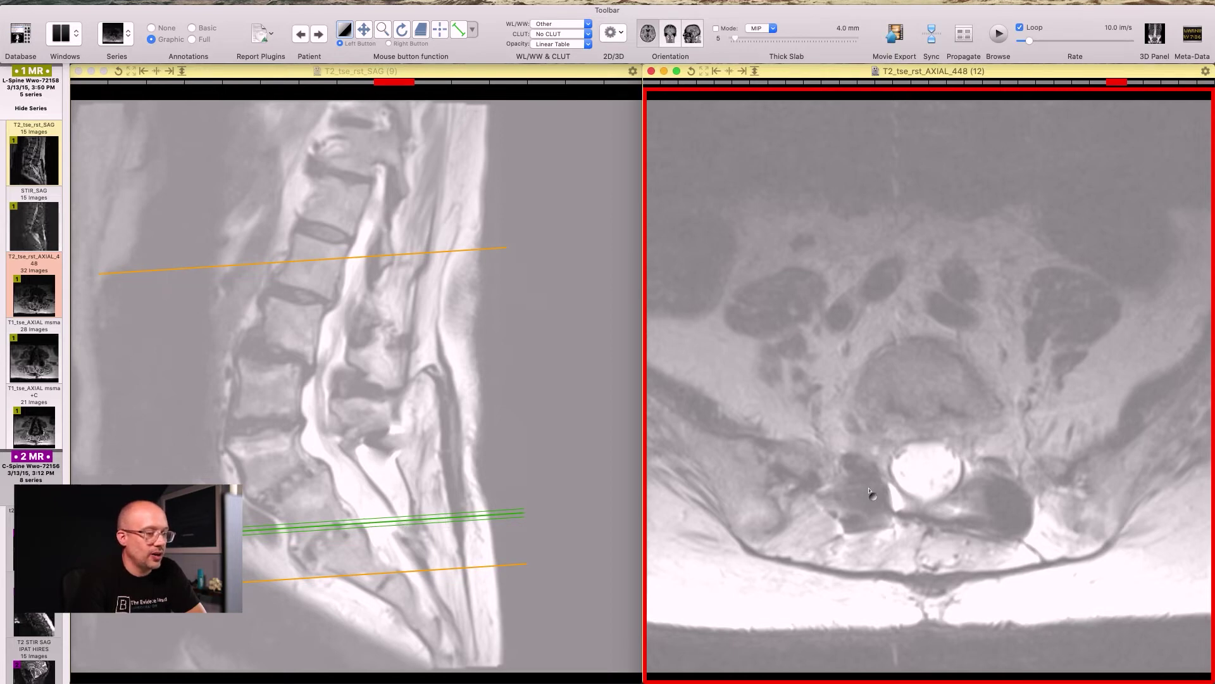
Step: Shift the axial slice one level higher to the lowest lumbar disc above the sacrum
{"action": "scroll", "coordinate": [871, 491], "scroll_direction": "up", "scroll_amount": 4}
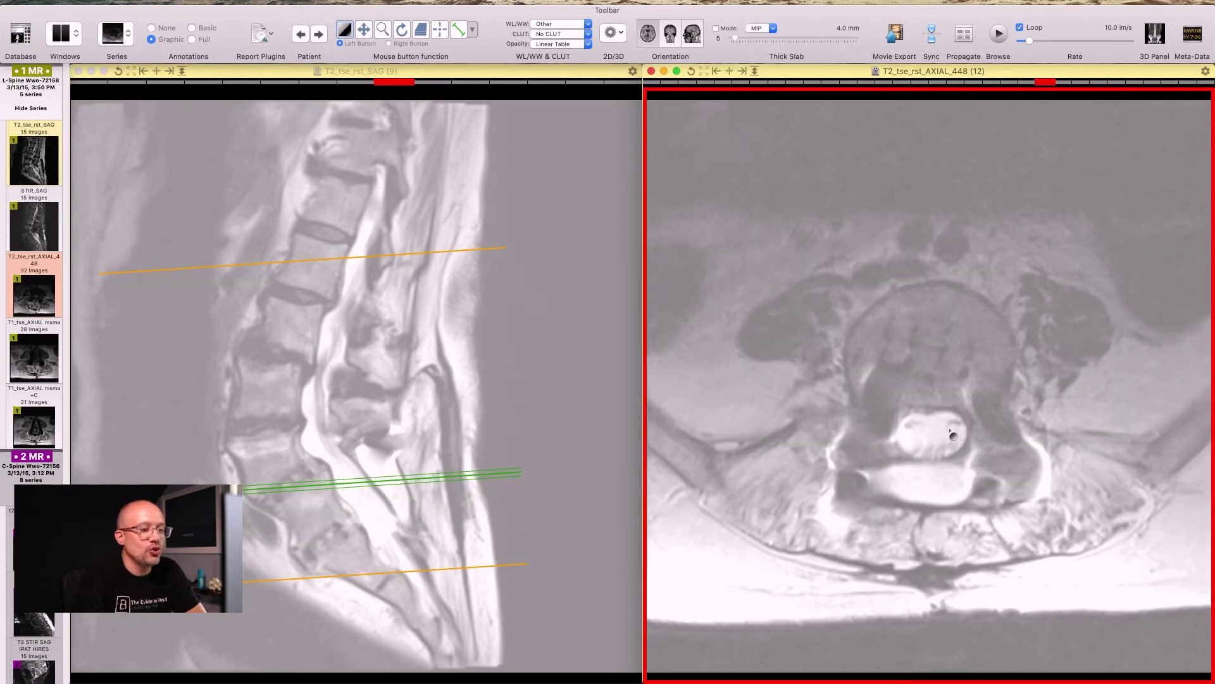
{"action": "scroll", "coordinate": [915, 458], "scroll_direction": "down", "scroll_amount": 4}
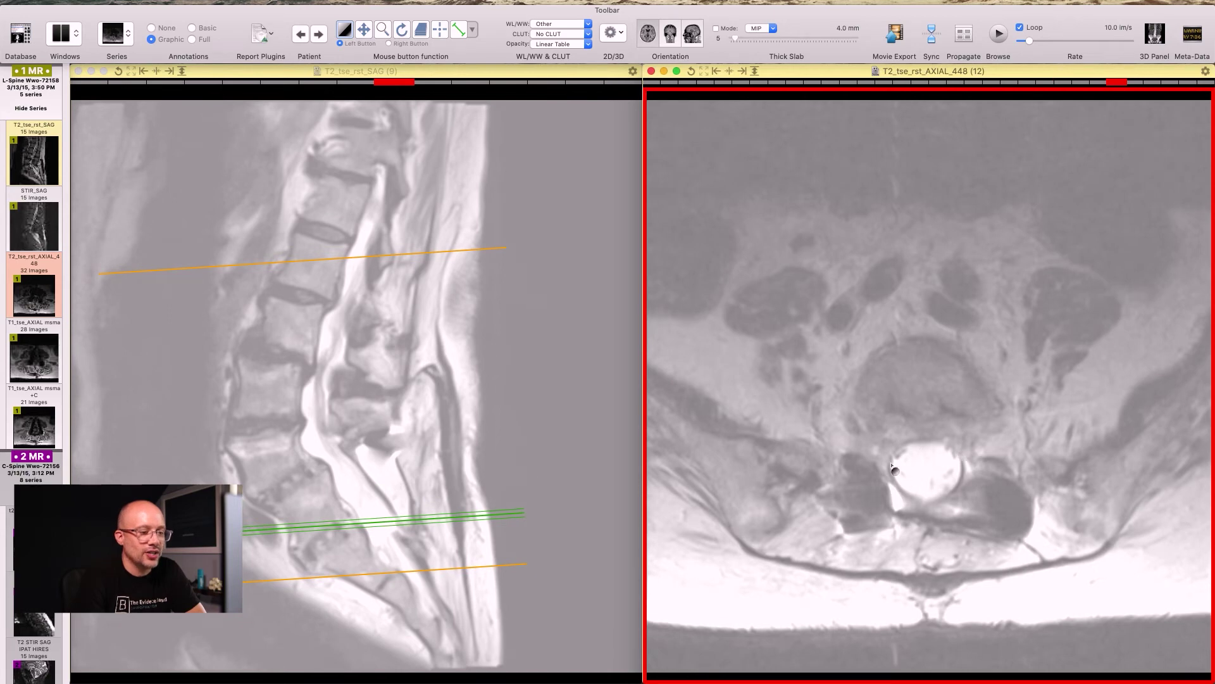
{"action": "scroll", "coordinate": [906, 484], "scroll_direction": "up", "scroll_amount": 3}
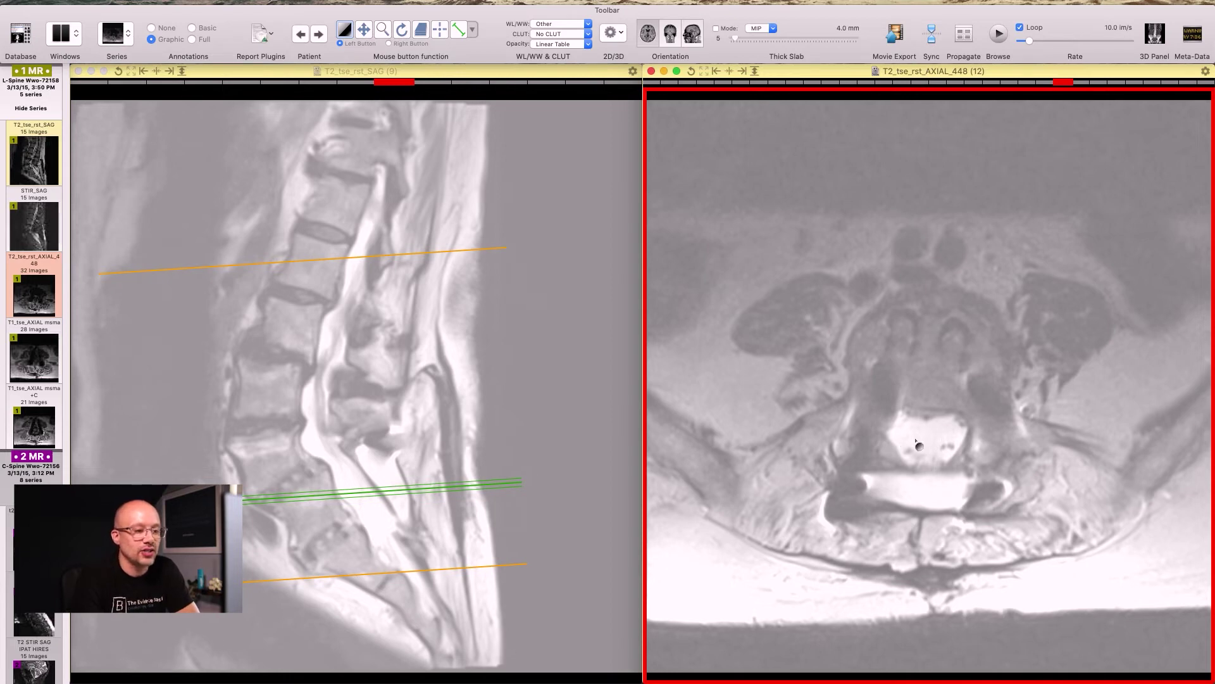
Step: Bring the axial view up to a mid-lumbar level with a narrowed, triangular canal
{"action": "scroll", "coordinate": [886, 456], "scroll_direction": "up", "scroll_amount": 3}
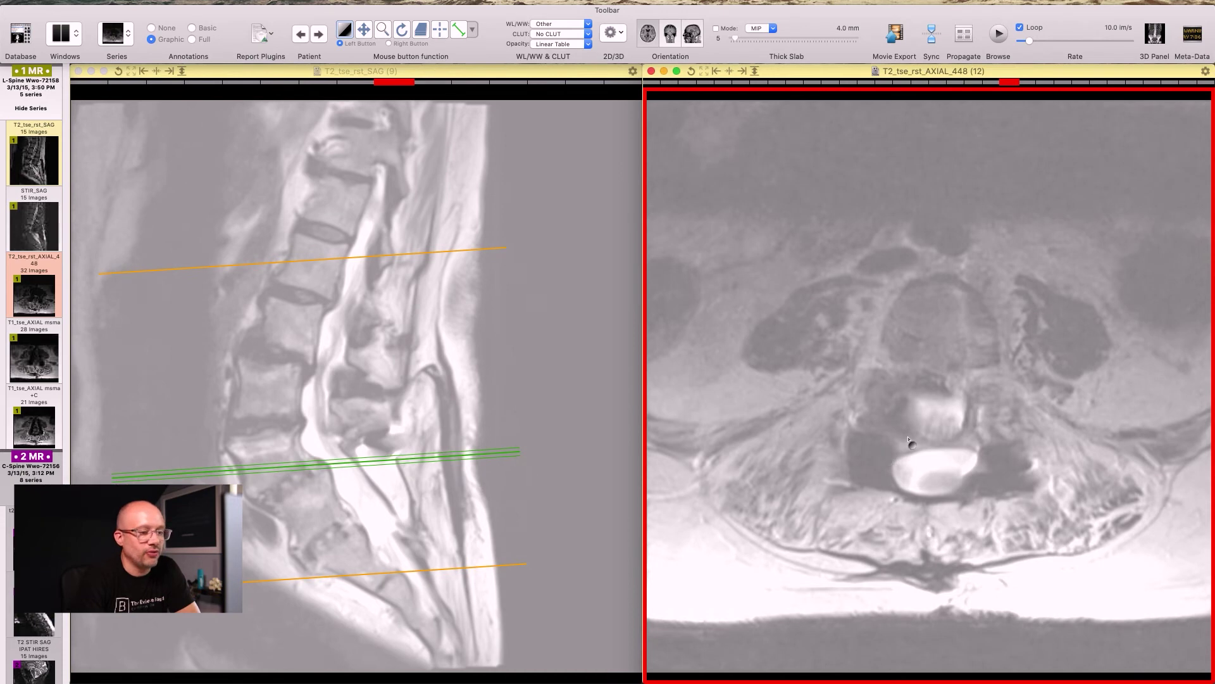
{"action": "scroll", "coordinate": [909, 441], "scroll_direction": "down", "scroll_amount": 1}
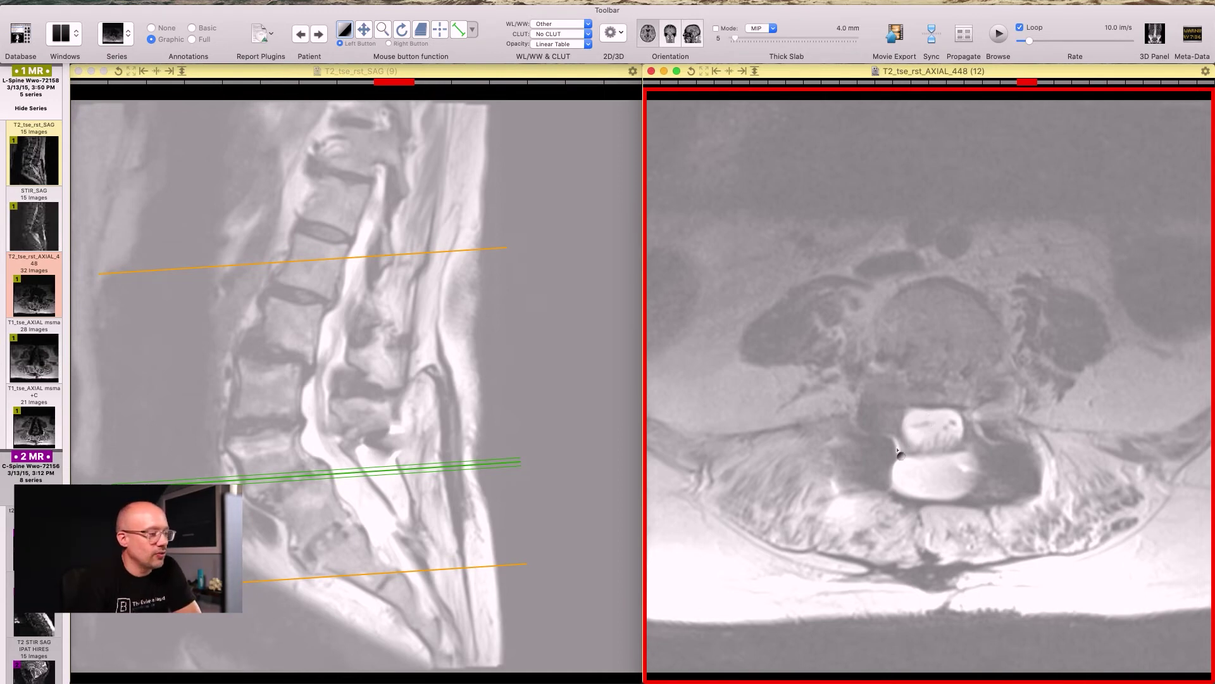
{"action": "scroll", "coordinate": [897, 450], "scroll_direction": "up", "scroll_amount": 5}
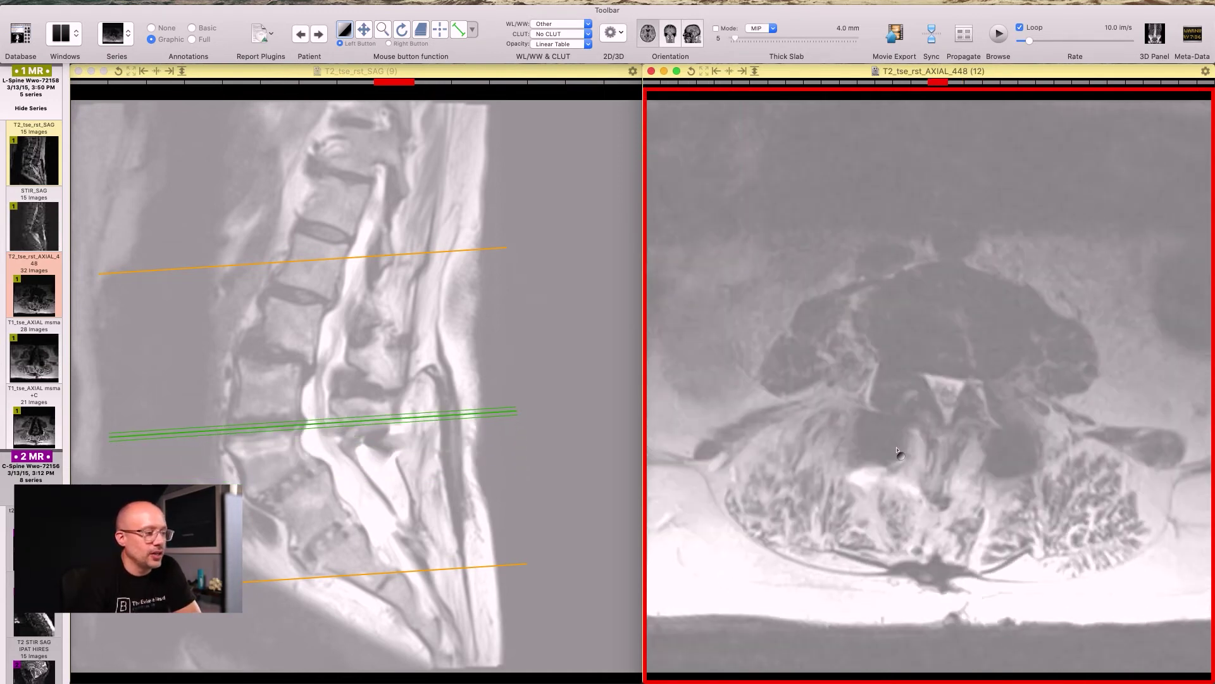
{"action": "scroll", "coordinate": [899, 451], "scroll_direction": "down", "scroll_amount": 1}
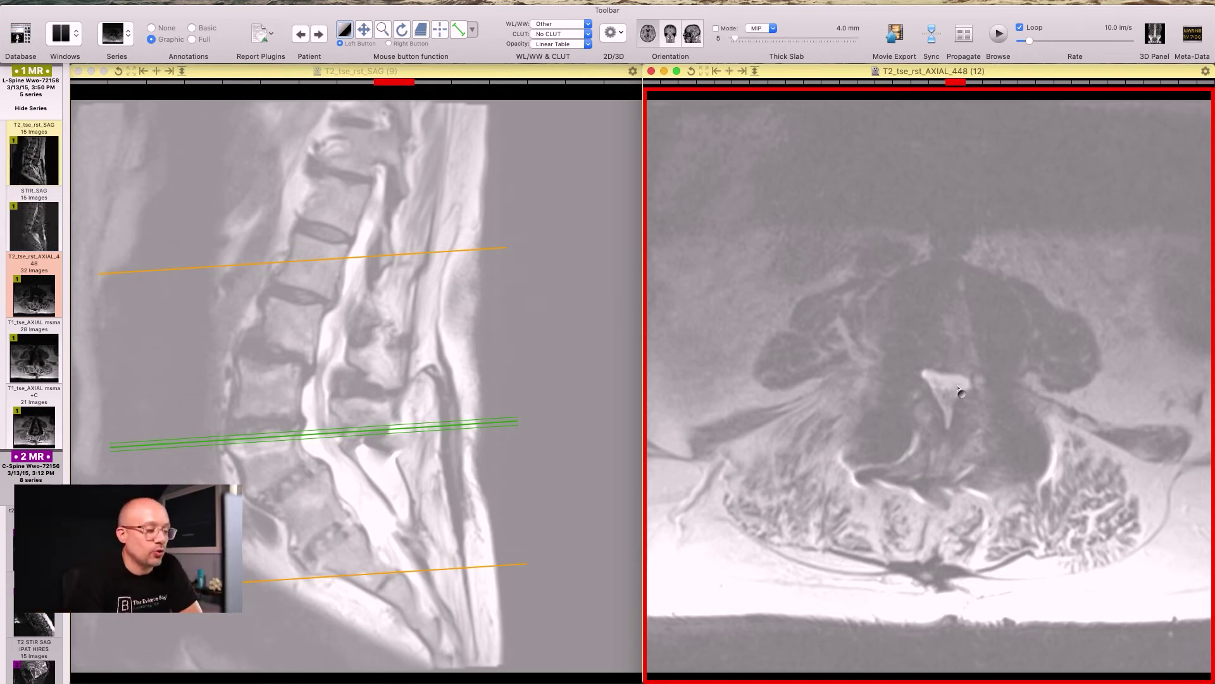
{"action": "scroll", "coordinate": [936, 400], "scroll_direction": "down", "scroll_amount": 1}
{"action": "scroll", "coordinate": [937, 400], "scroll_direction": "down", "scroll_amount": 4}
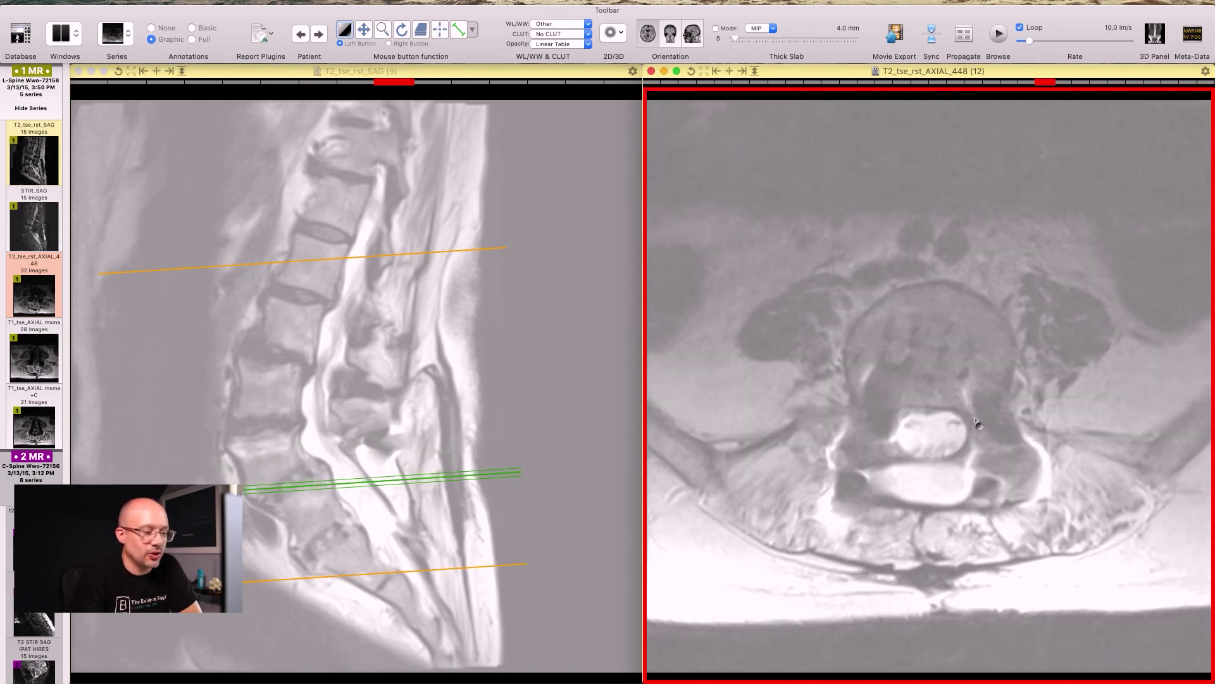
{"action": "scroll", "coordinate": [910, 424], "scroll_direction": "up", "scroll_amount": 6}
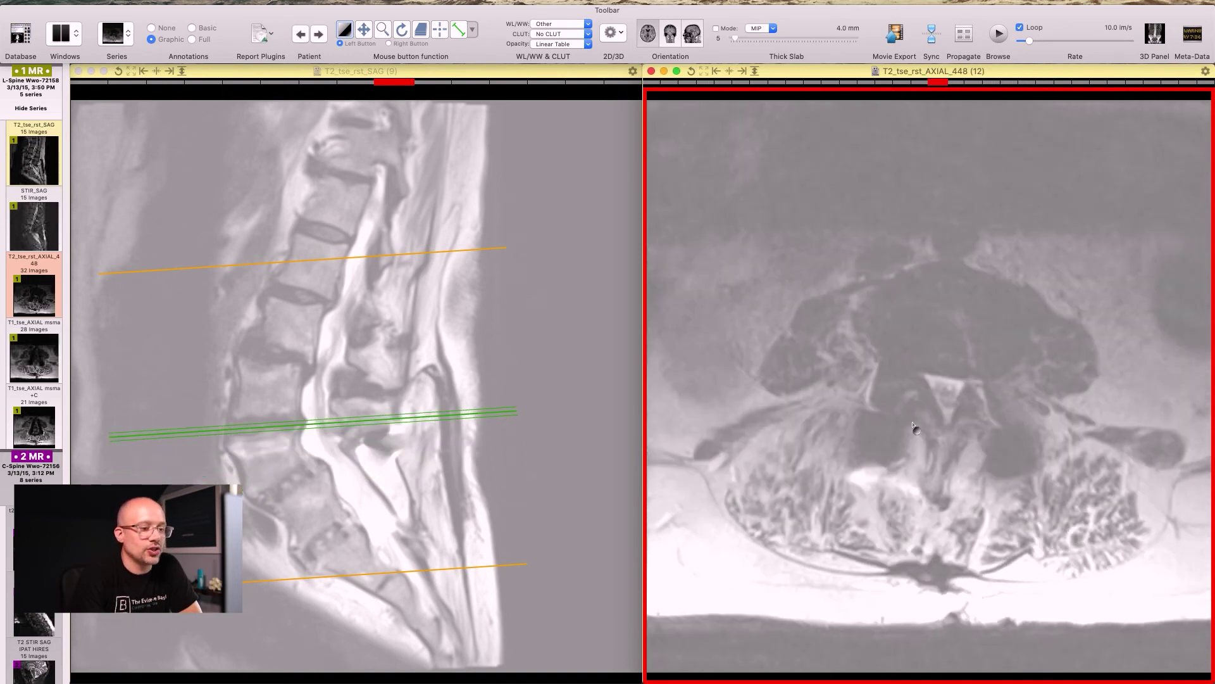
{"action": "scroll", "coordinate": [914, 425], "scroll_direction": "down", "scroll_amount": 1}
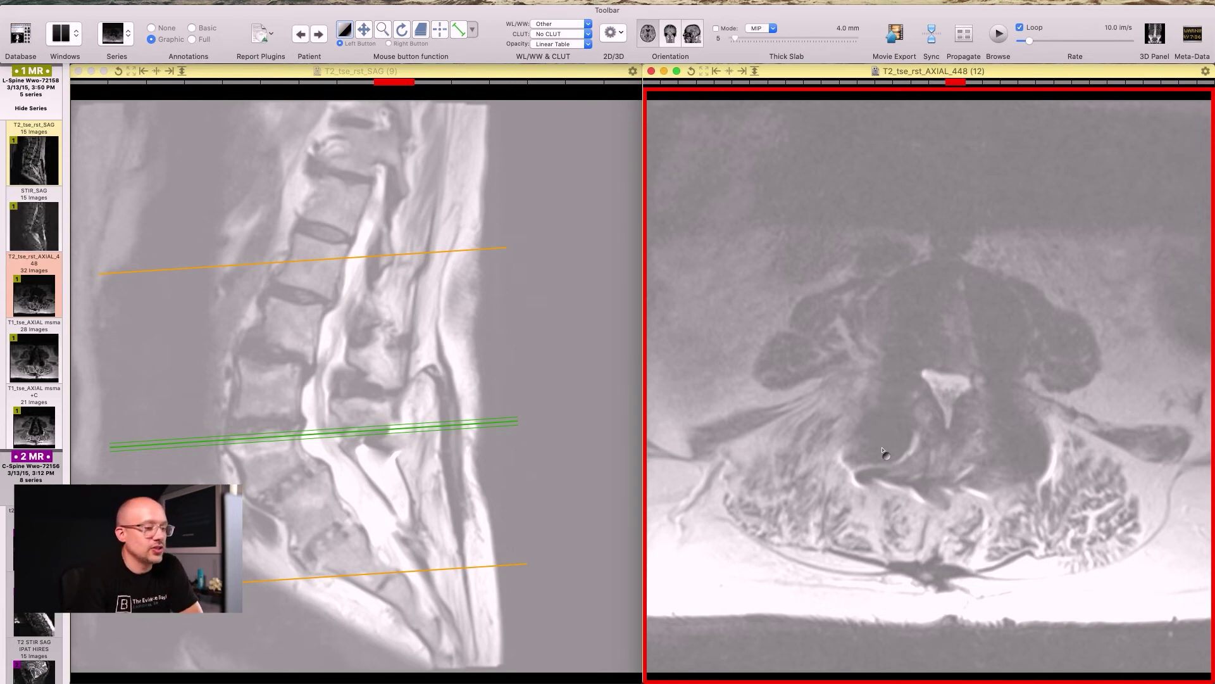
Step: Advance the axial series cranially to an upper lumbar vertebral body slice
{"action": "scroll", "coordinate": [891, 447], "scroll_direction": "up", "scroll_amount": 4}
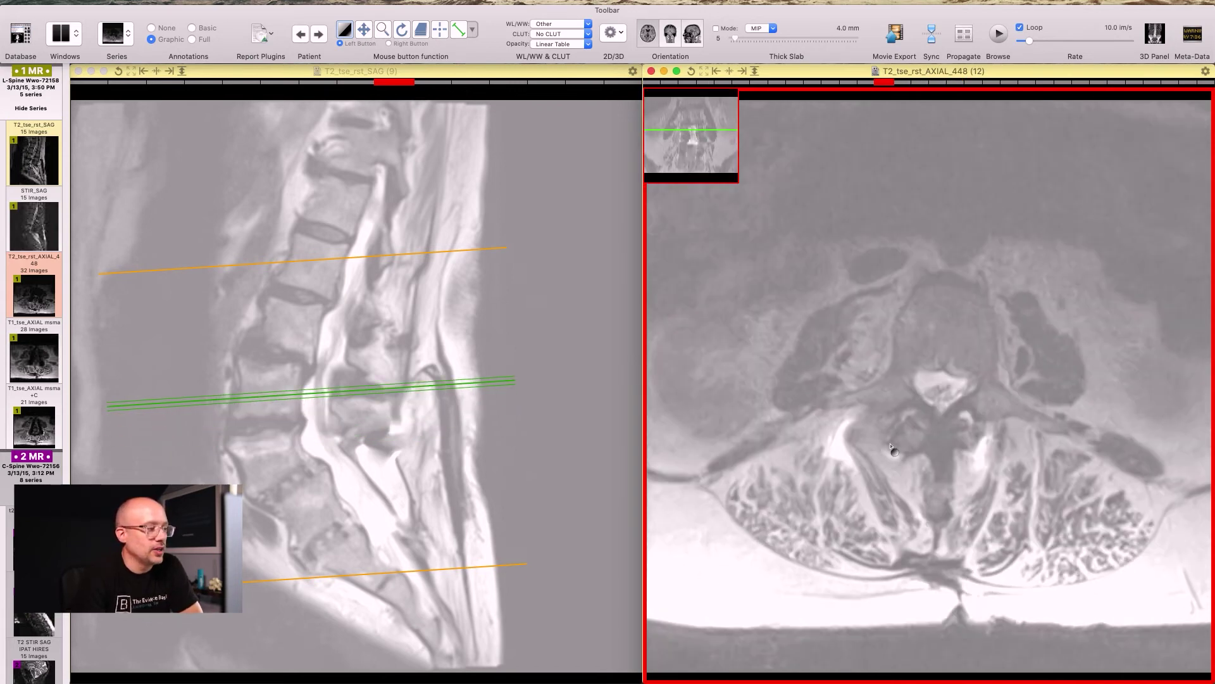
{"action": "scroll", "coordinate": [892, 448], "scroll_direction": "up", "scroll_amount": 3}
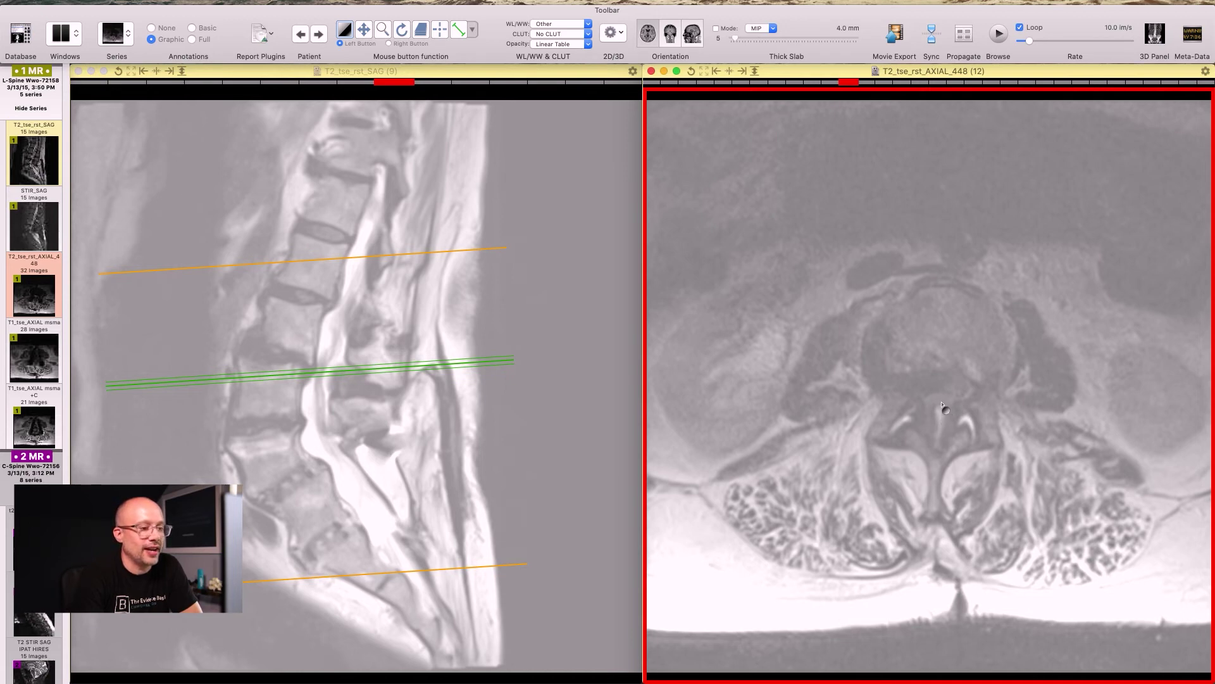
{"action": "scroll", "coordinate": [881, 430], "scroll_direction": "down", "scroll_amount": 5}
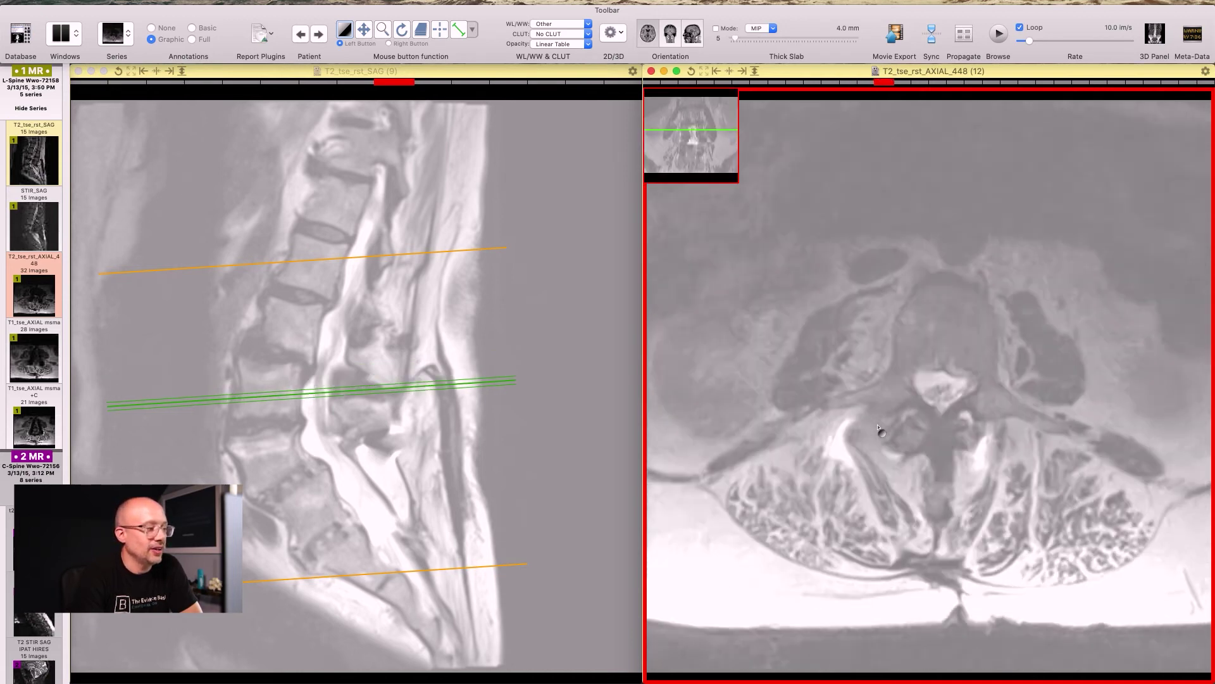
{"action": "scroll", "coordinate": [880, 430], "scroll_direction": "down", "scroll_amount": 1}
{"action": "scroll", "coordinate": [921, 420], "scroll_direction": "up", "scroll_amount": 1}
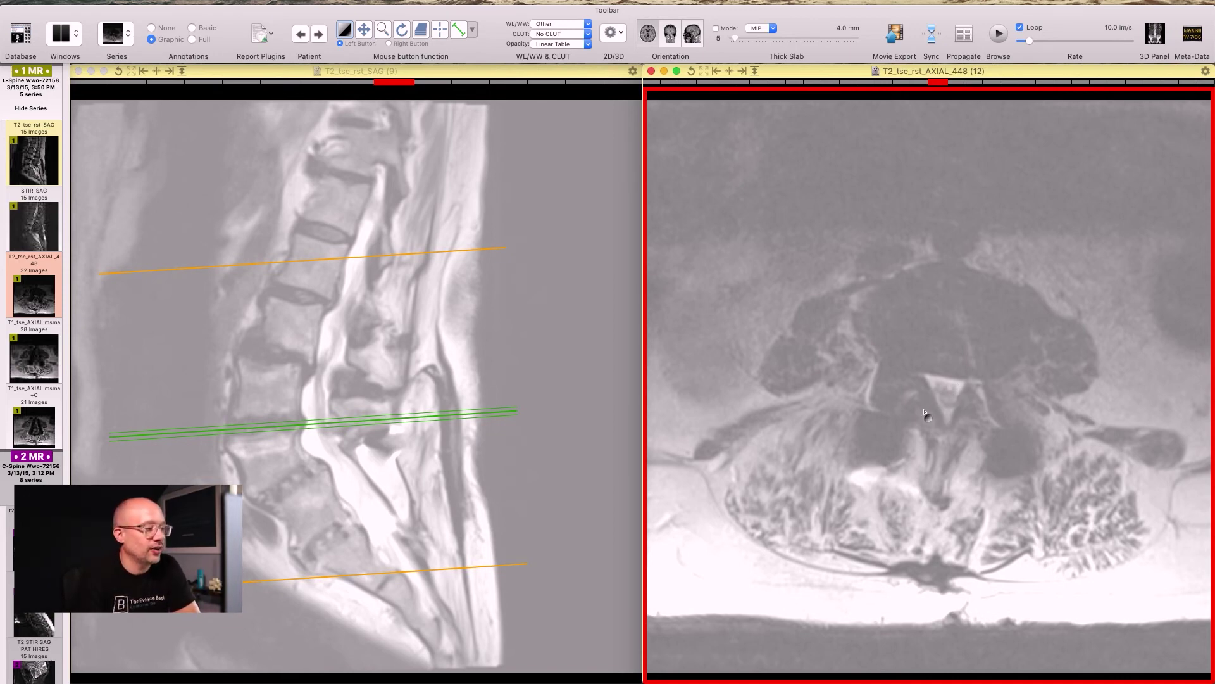
{"action": "scroll", "coordinate": [926, 413], "scroll_direction": "up", "scroll_amount": 5}
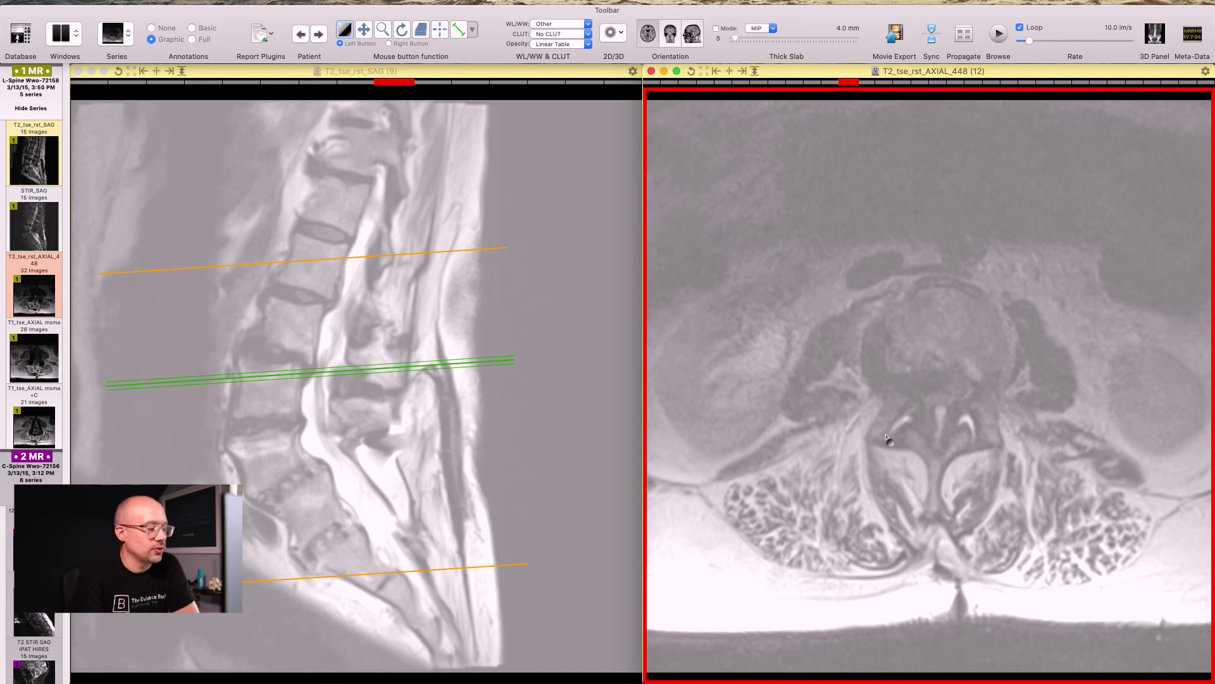
{"action": "scroll", "coordinate": [887, 438], "scroll_direction": "up", "scroll_amount": 6}
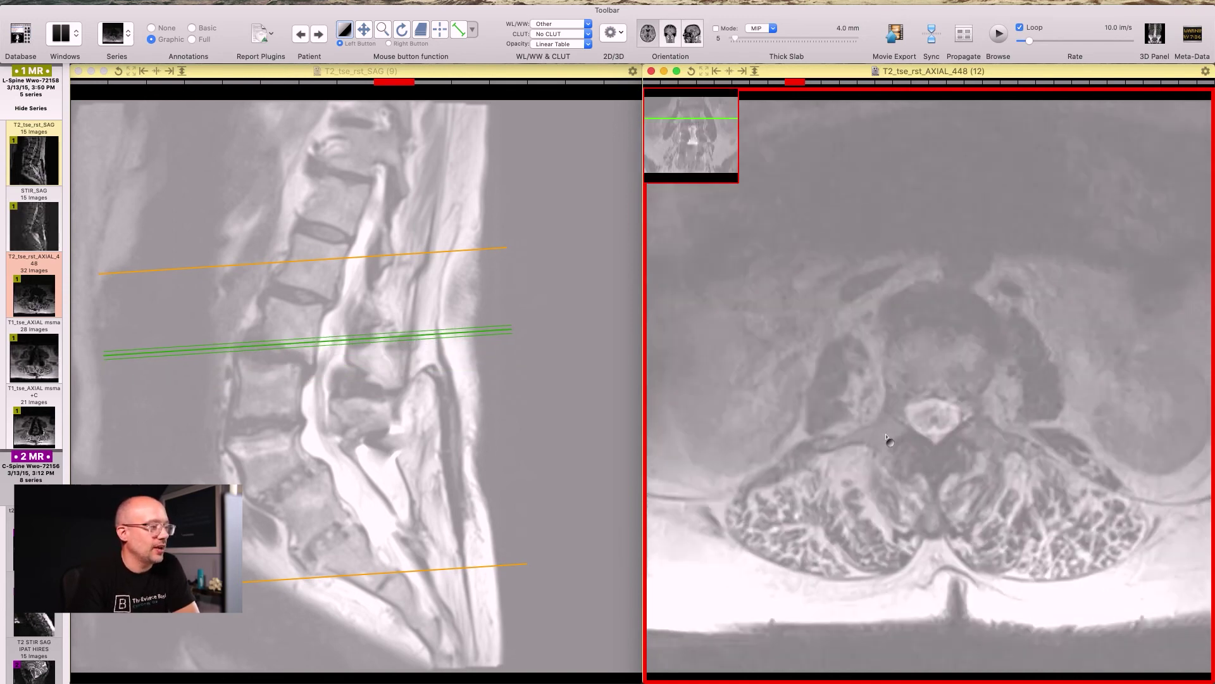
{"action": "scroll", "coordinate": [888, 438], "scroll_direction": "up", "scroll_amount": 2}
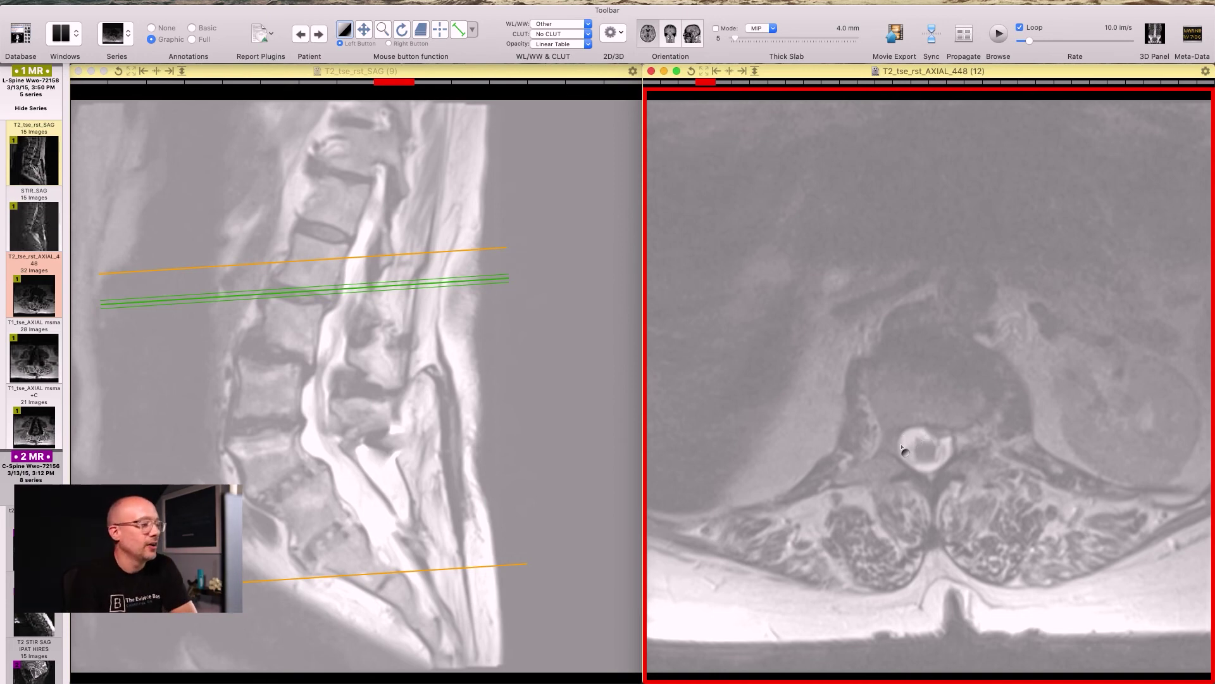
{"action": "scroll", "coordinate": [903, 450], "scroll_direction": "down", "scroll_amount": 6}
{"action": "scroll", "coordinate": [903, 451], "scroll_direction": "down", "scroll_amount": 3}
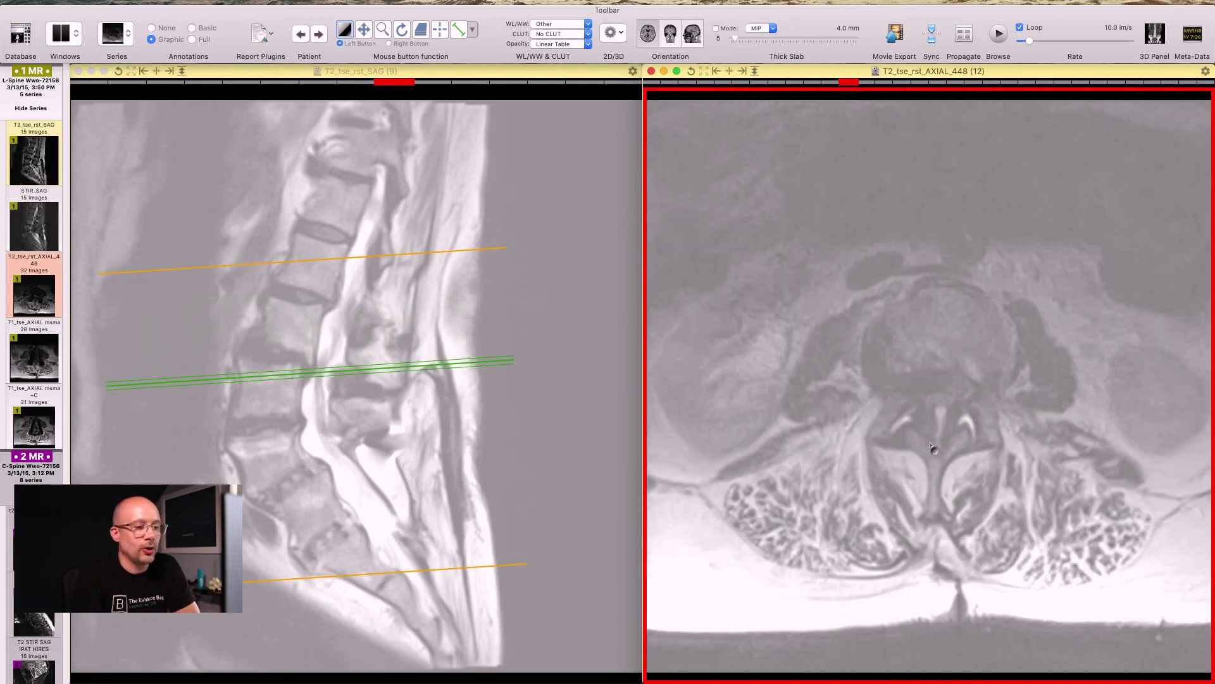